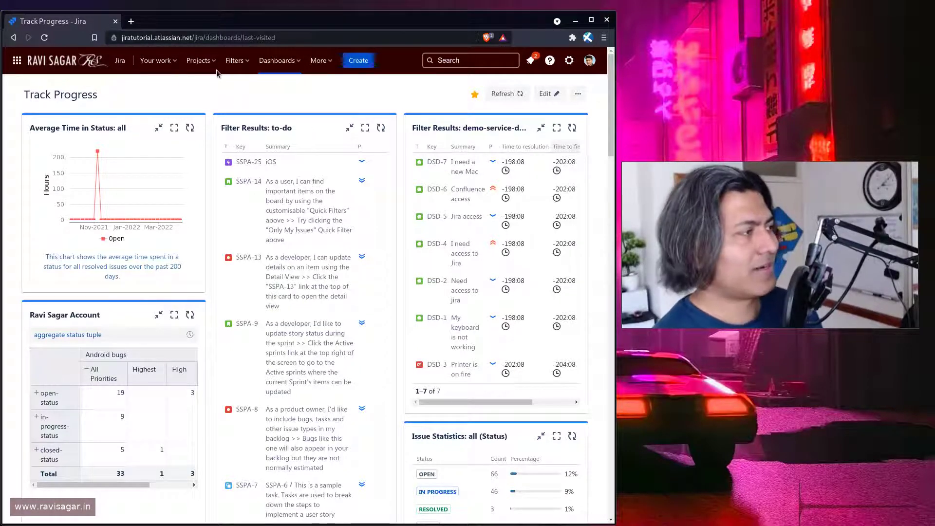
Open issue AN-205 from recent issues and scroll to Number Field and Story Points, both 10.
left_click(463, 61)
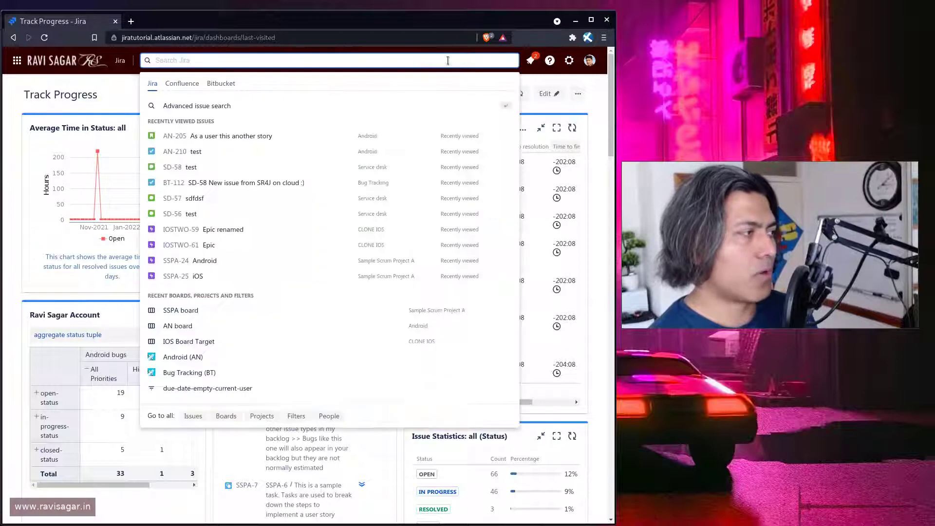
left_click(180, 137)
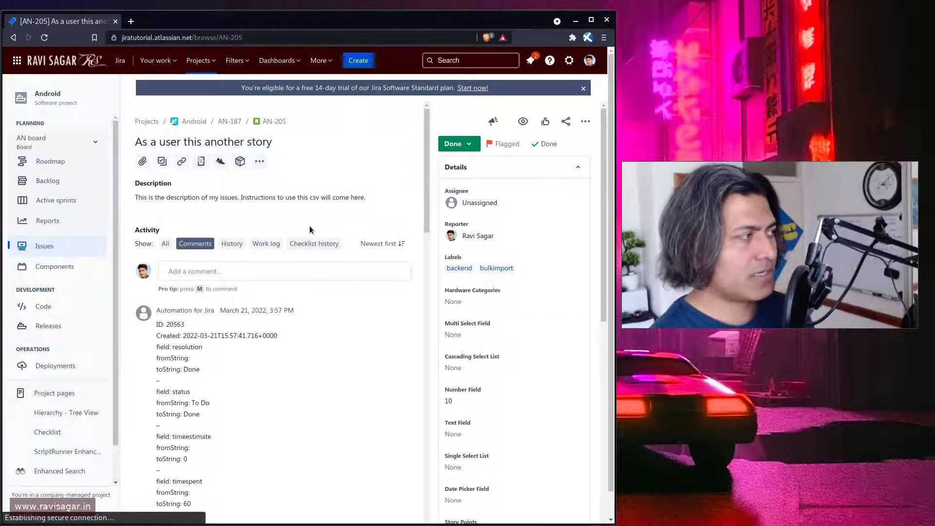
scroll(475, 274, "down", 2)
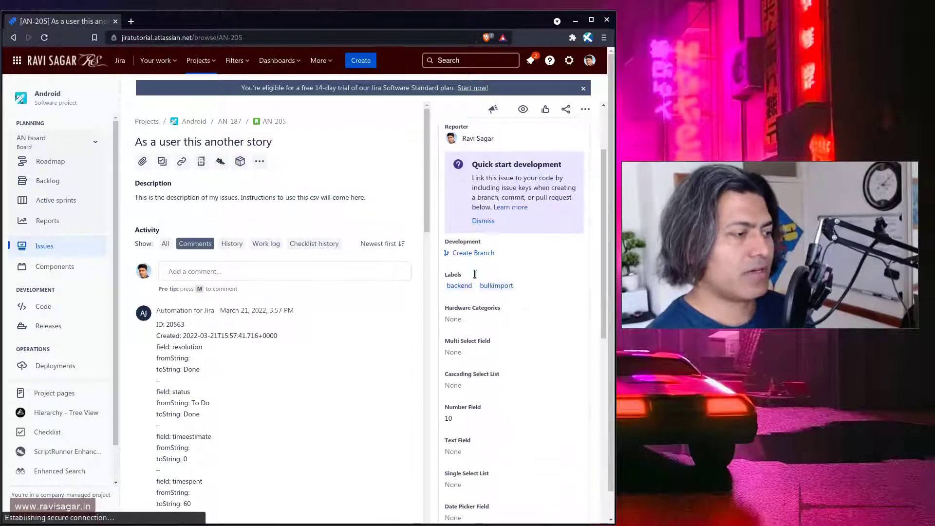
scroll(475, 273, "down", 3)
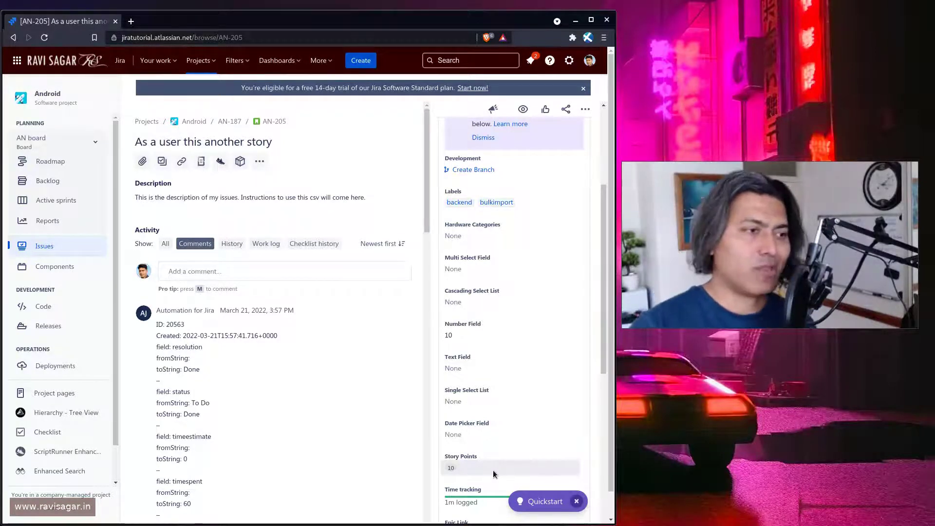
Change AN-205's Number Field value to 15.
scroll(470, 302, "down", 2)
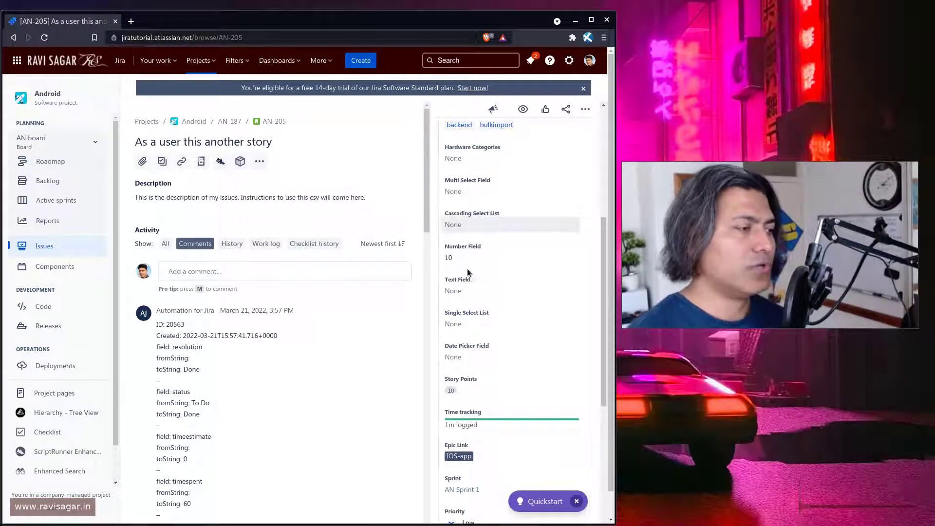
left_click(467, 259)
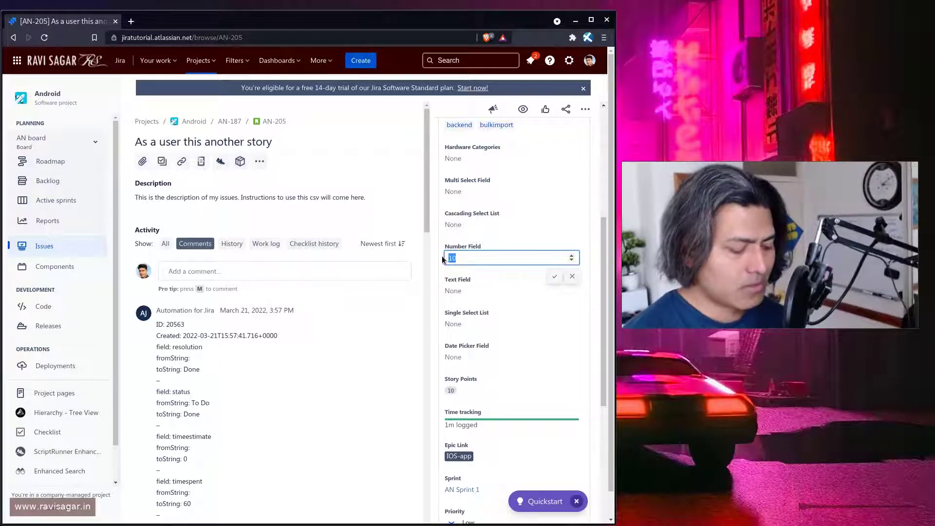
type("15")
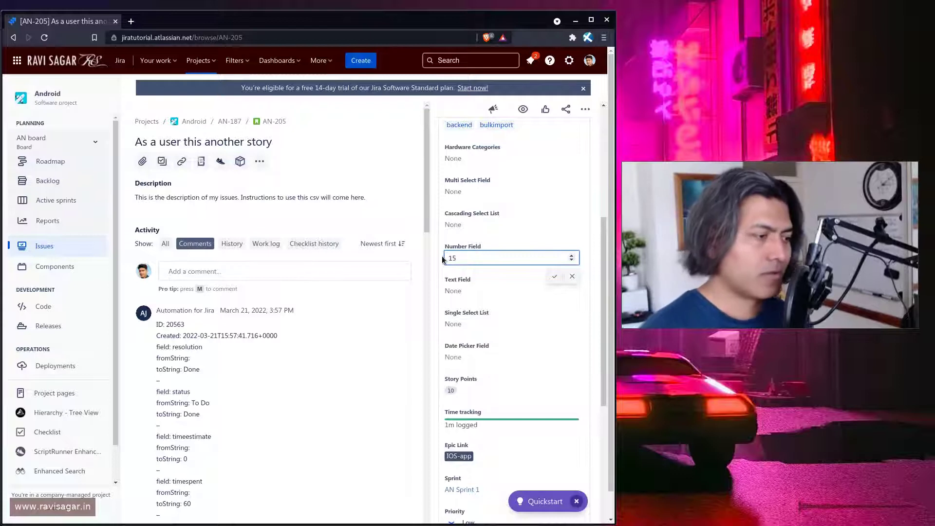
key("Return")
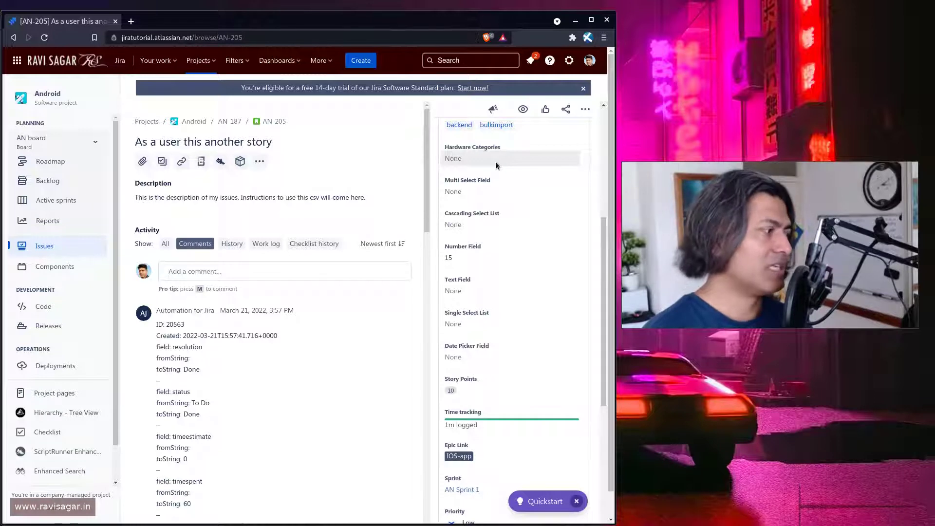
Reload the issue and confirm Story Points still shows 10.
key("F5")
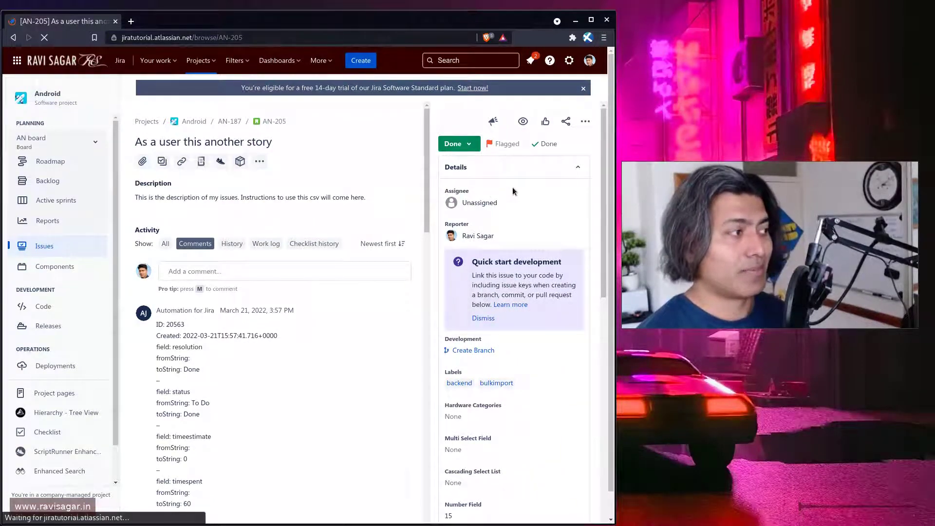
scroll(516, 225, "down", 1)
scroll(515, 225, "down", 5)
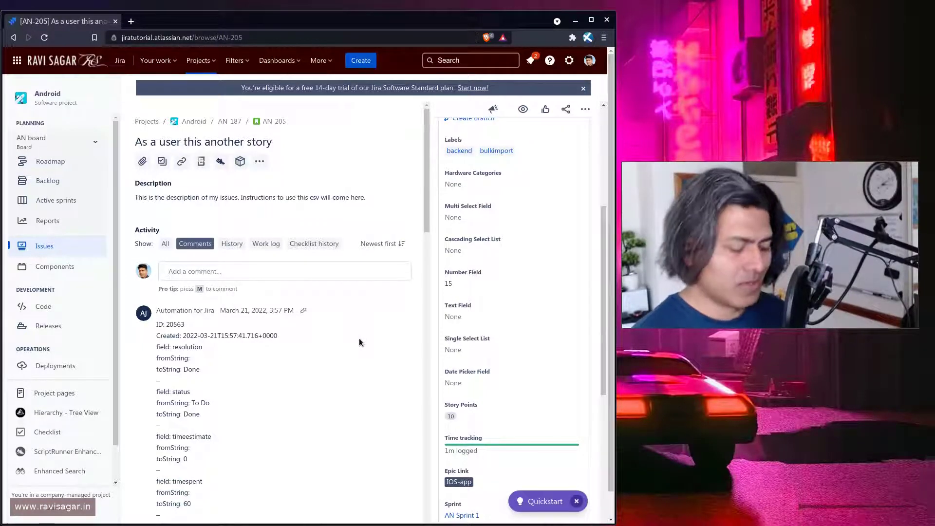
key("period")
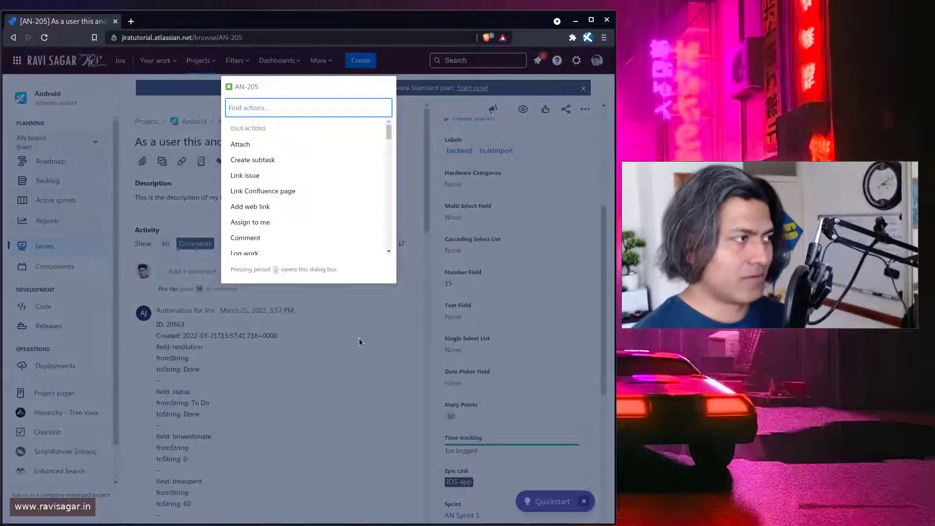
key("Escape")
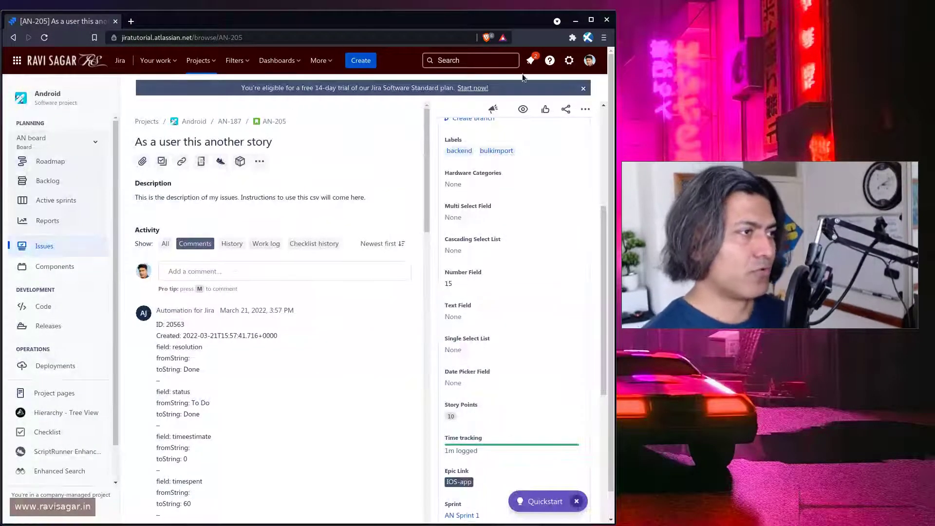
Go to the Automation rules page through Jira settings and a quick search for 'autom'.
left_click(569, 61)
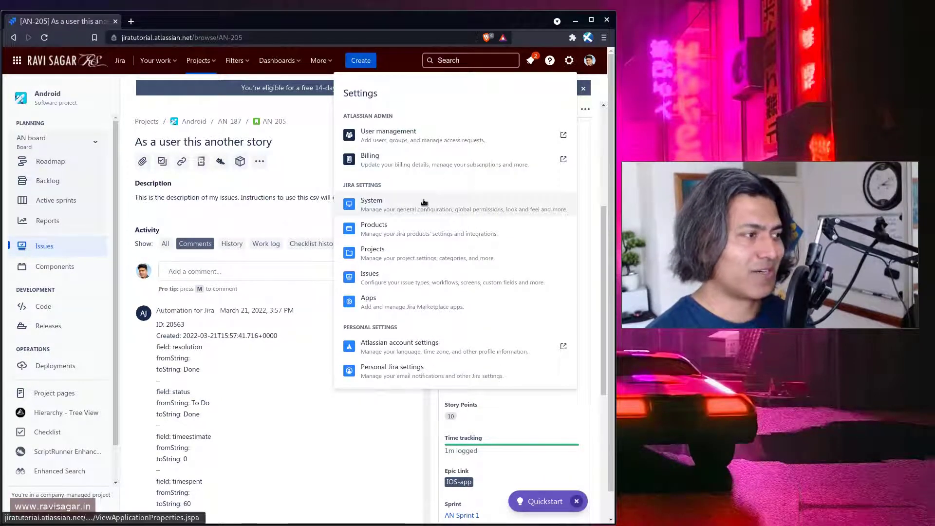
middle_click(393, 279)
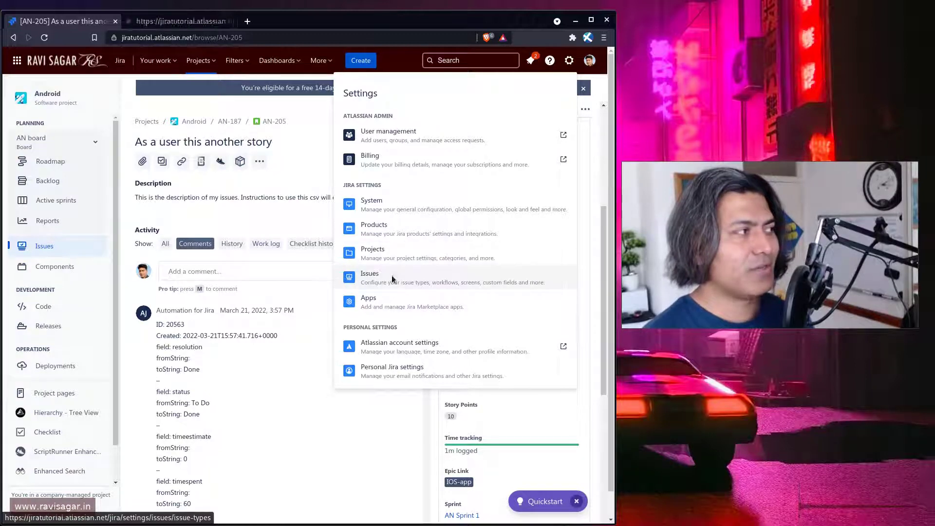
left_click(159, 22)
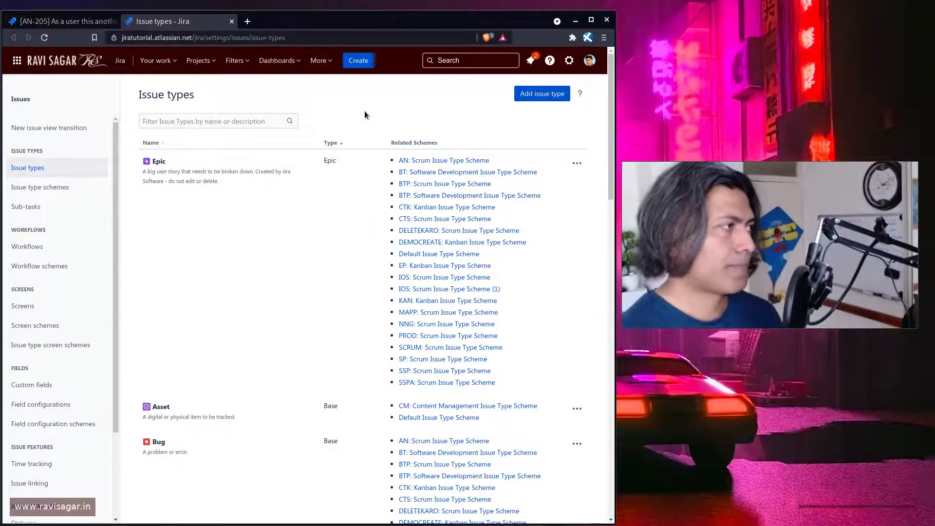
key("period")
type("autom")
key("Up")
key("Up")
key("Down")
key("Return")
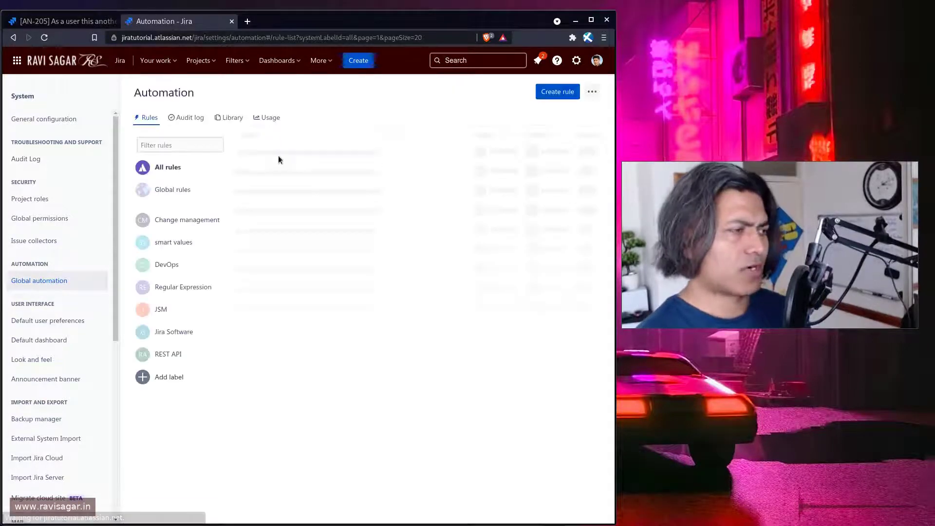
Filter rules by 'copy-num', enable copy-number-field-story-points, and return to AN-205.
left_click(185, 146)
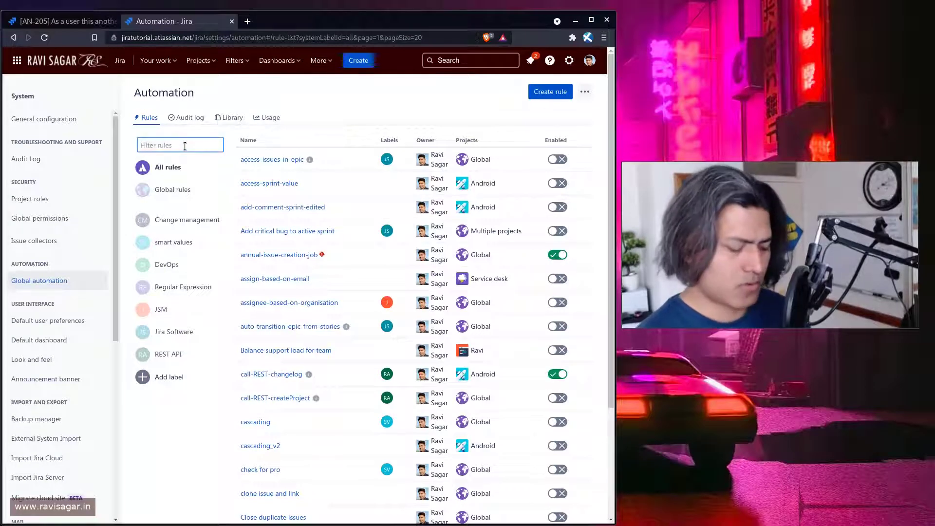
type("copy-nu")
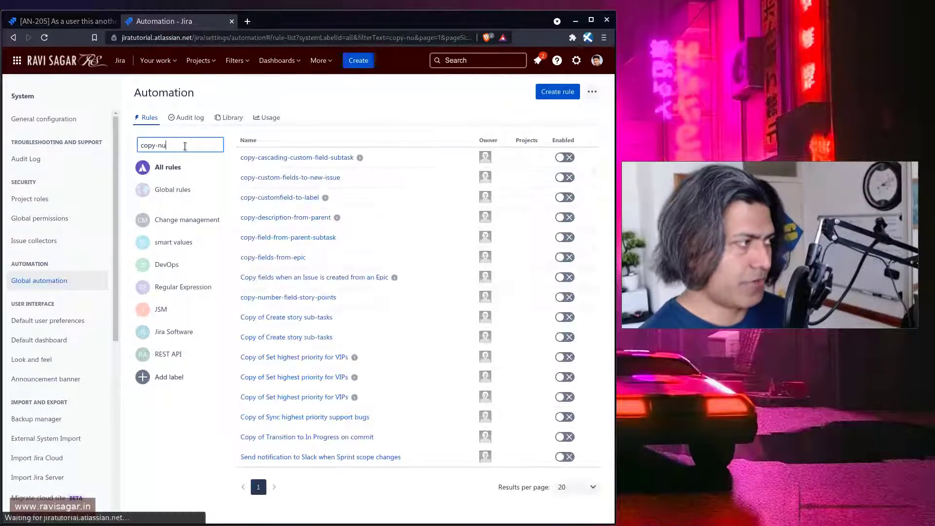
type("m")
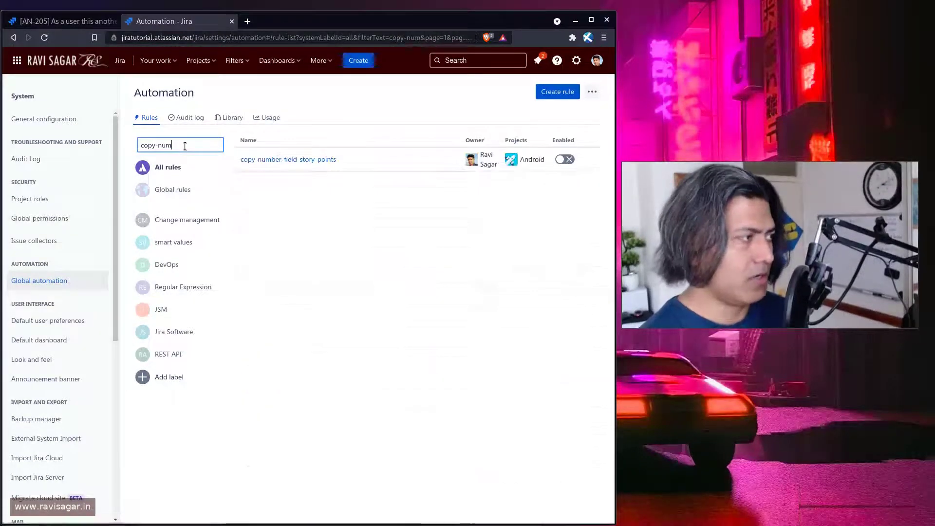
left_click(564, 160)
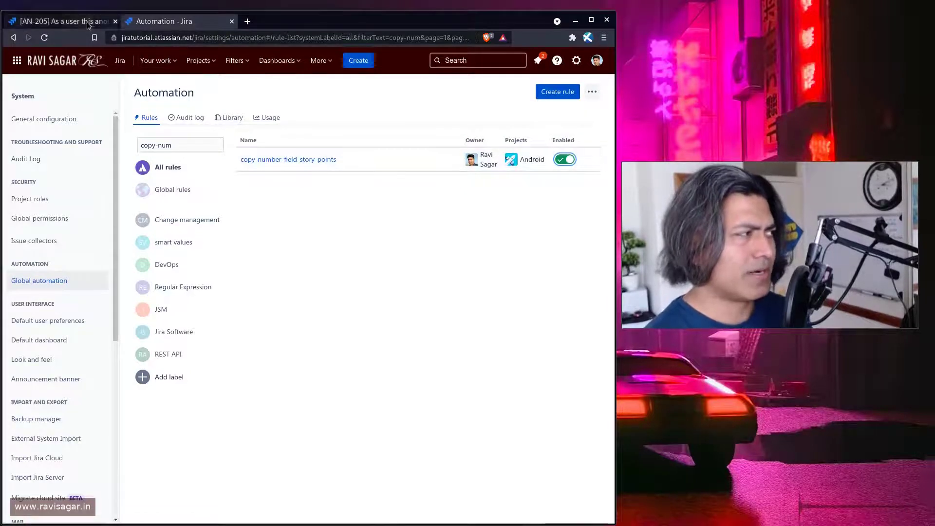
left_click(86, 22)
Set AN-205's Number Field to 16 and reload to confirm Story Points also shows 16.
left_click(297, 181)
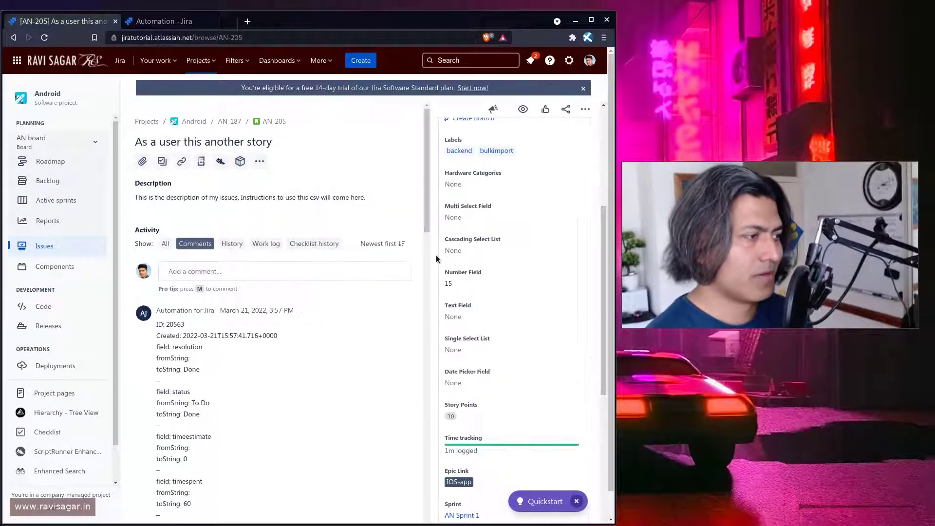
left_click(449, 284)
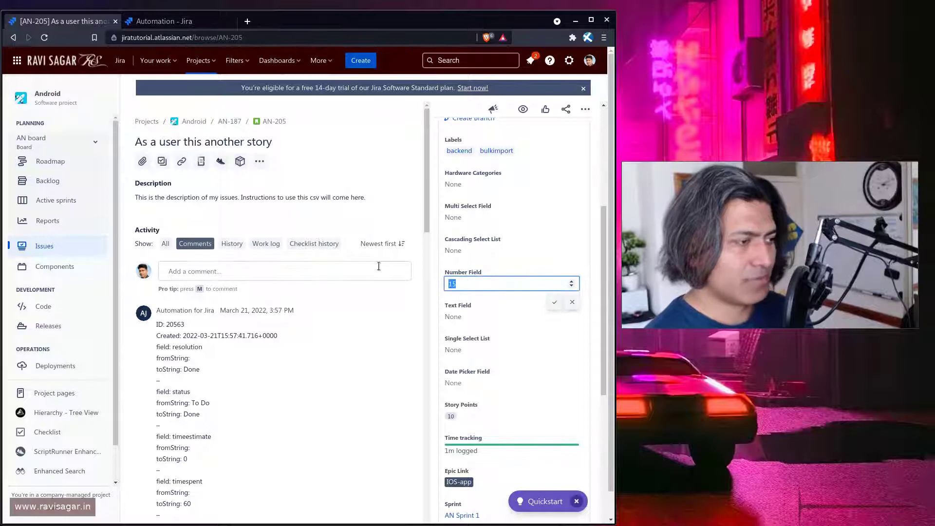
type("16")
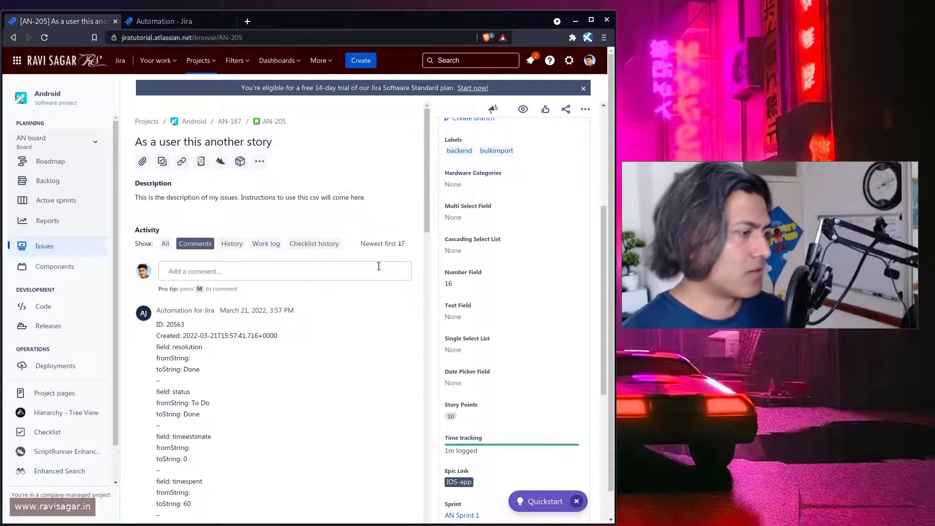
key("F5")
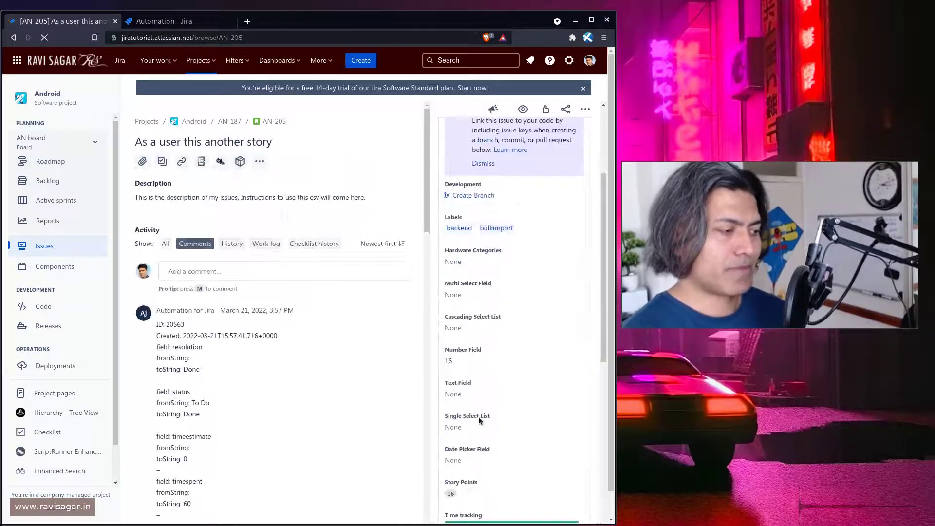
scroll(478, 417, "down", 3)
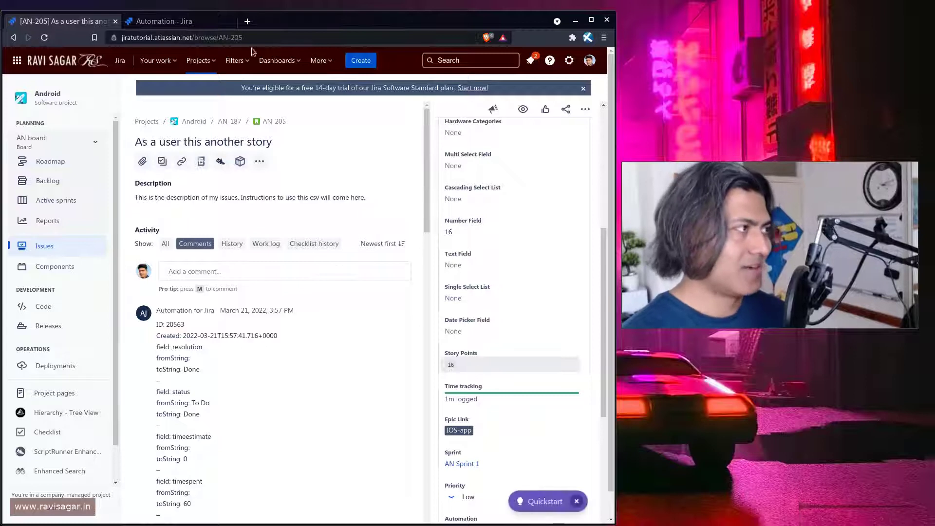
left_click(160, 21)
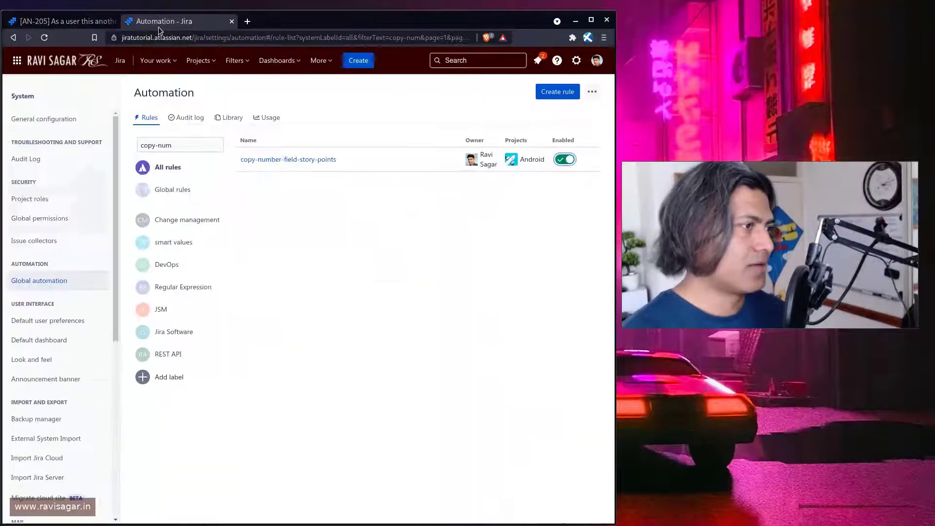
Inspect the rule's Issue updated trigger, Number Field ≠ 0 condition and Story Points copy action, then disable it.
left_click(278, 160)
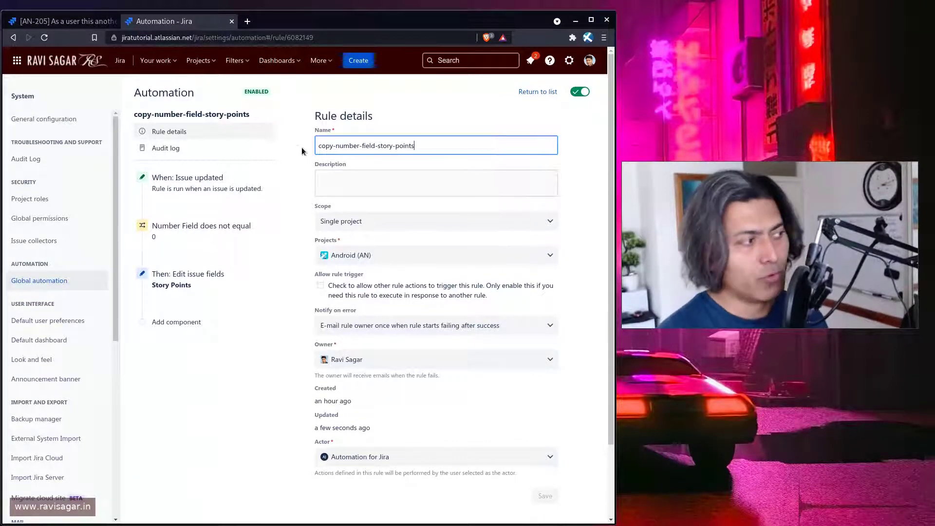
left_click(216, 188)
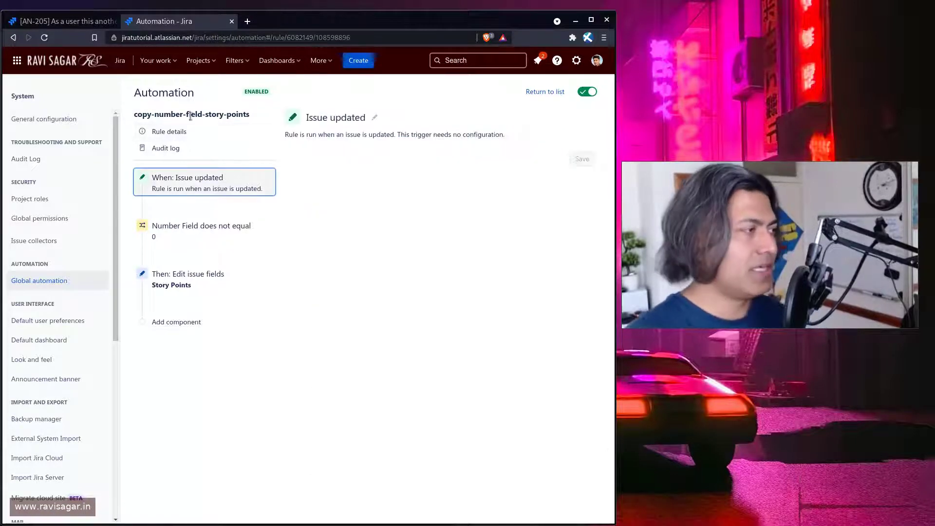
left_click(184, 138)
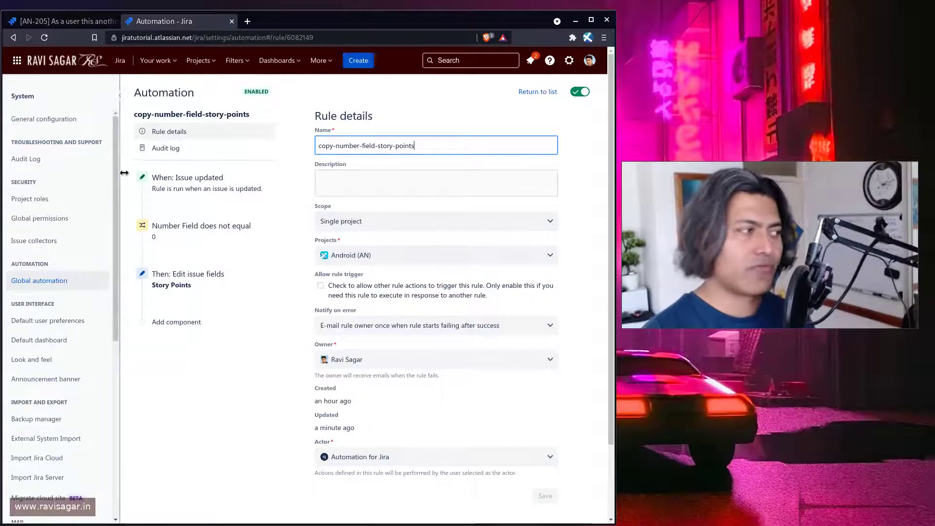
left_click(185, 190)
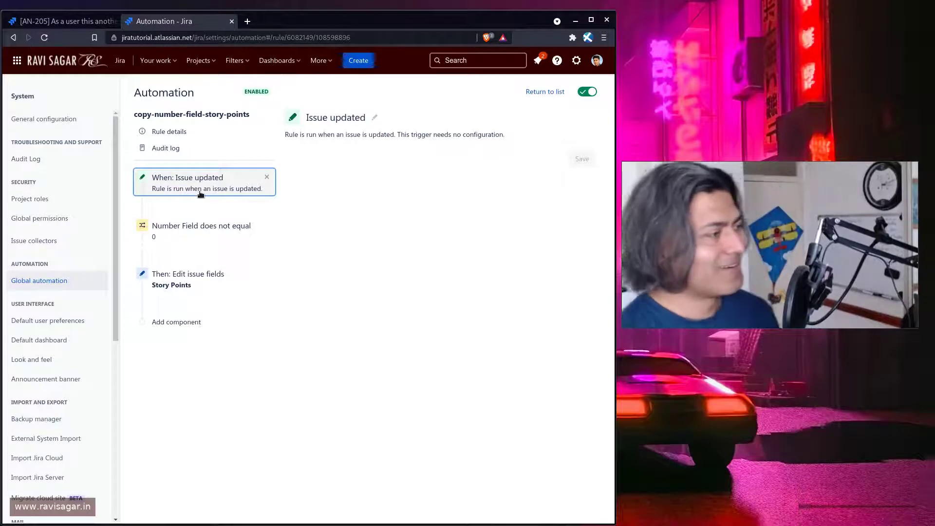
mouse_move(204, 202)
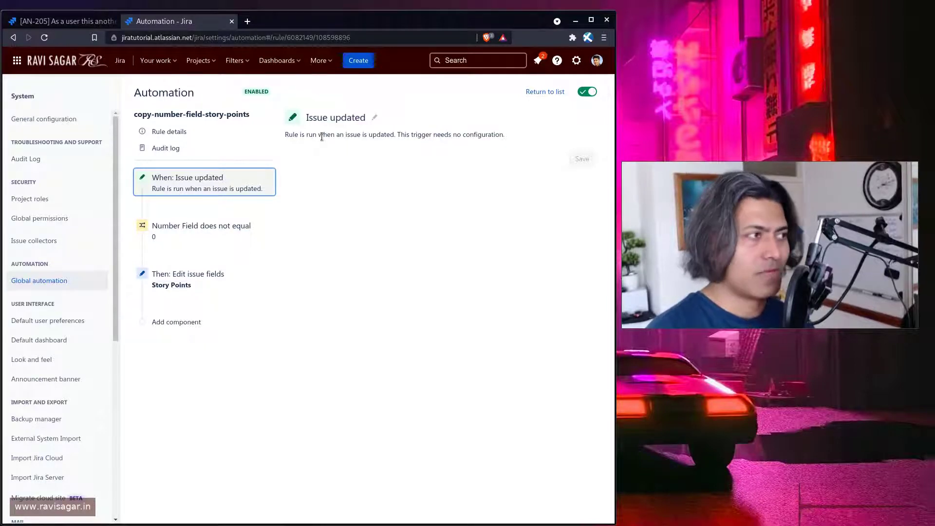
left_click(215, 227)
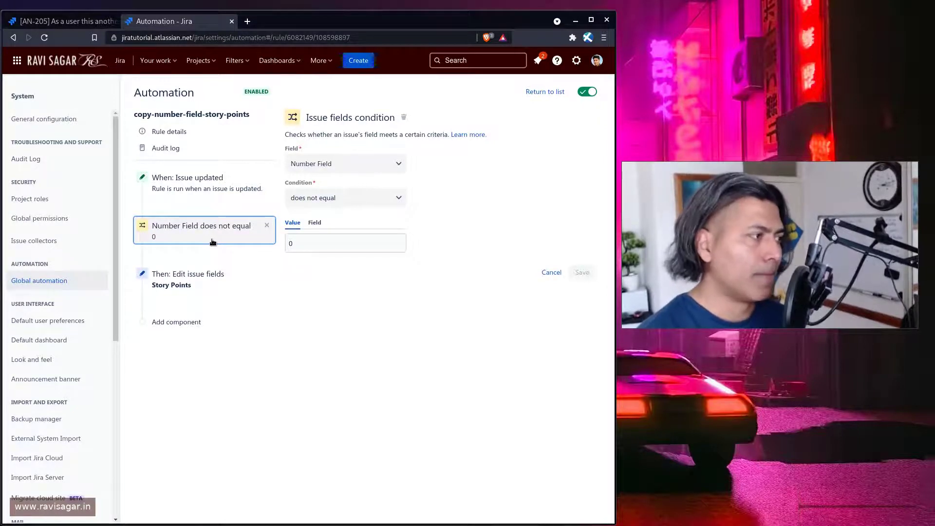
left_click(197, 287)
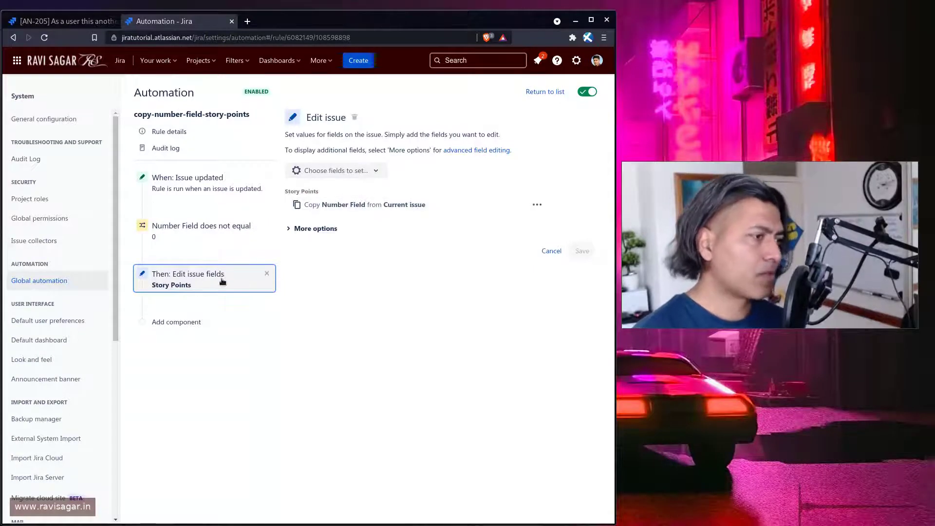
left_click(586, 91)
Switch back to AN-205 to check Number Field and Story Points both read 16.
left_click(105, 25)
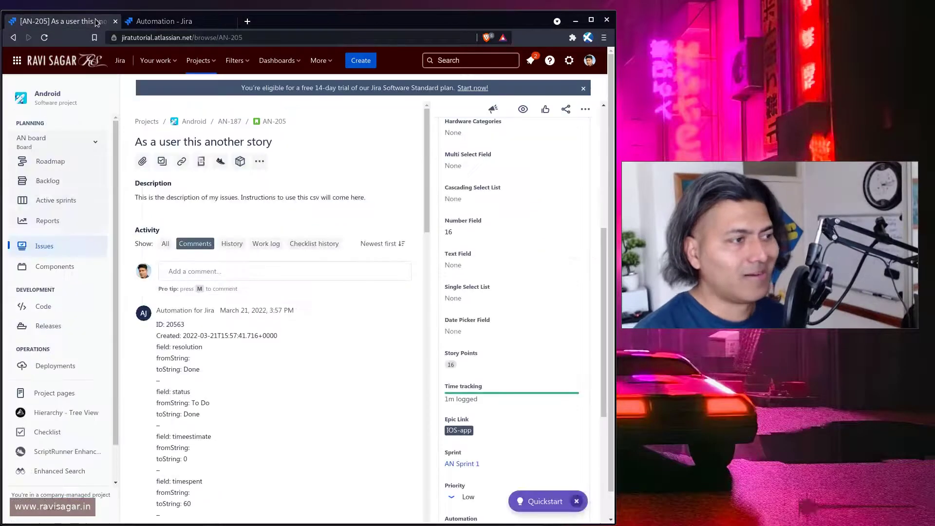